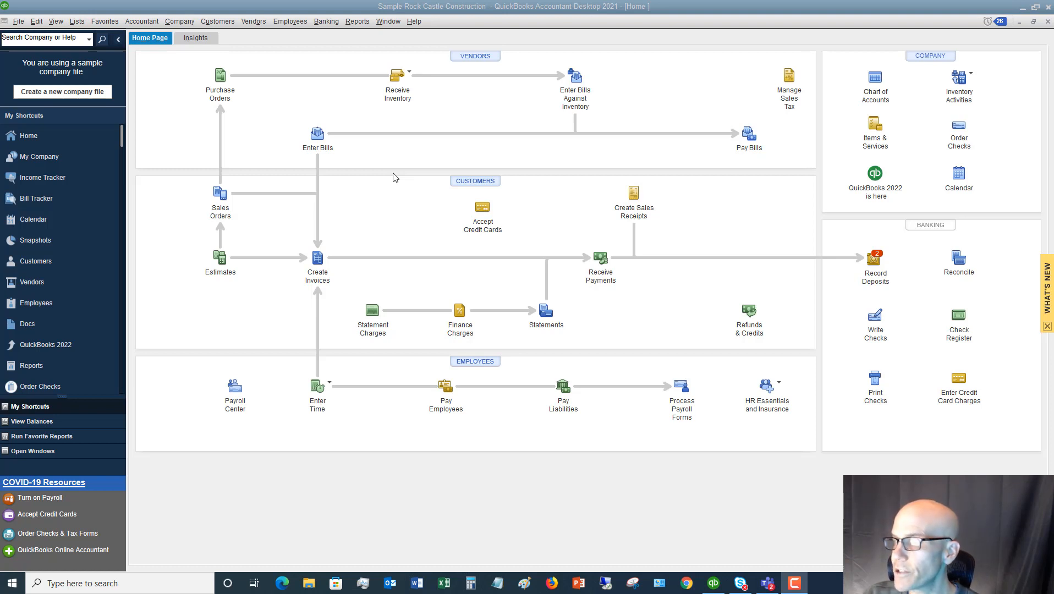
Start a new invoice for the customer's Utility Shed job
click(319, 259)
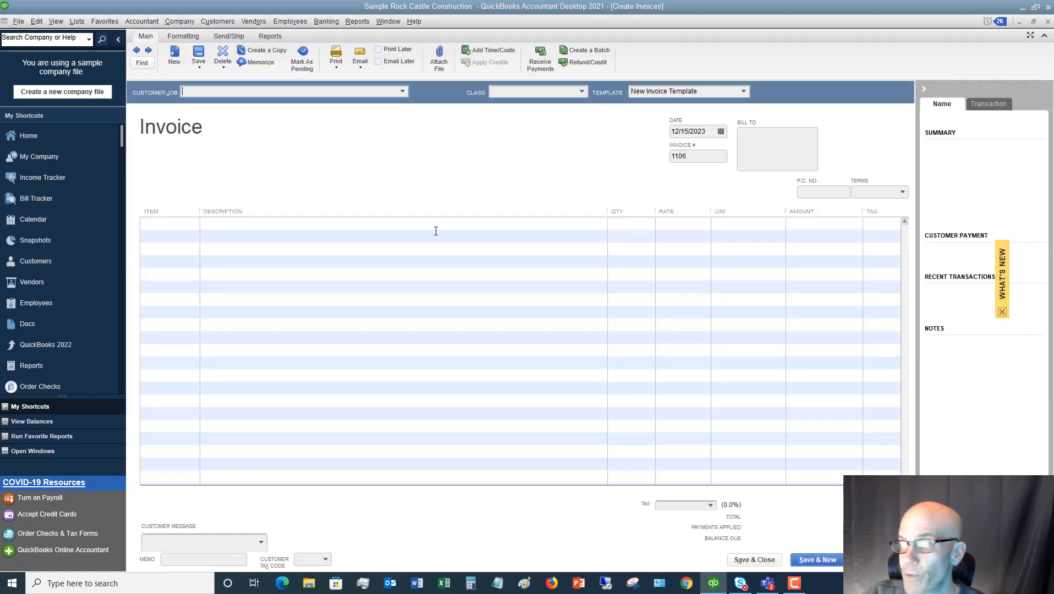
click(403, 92)
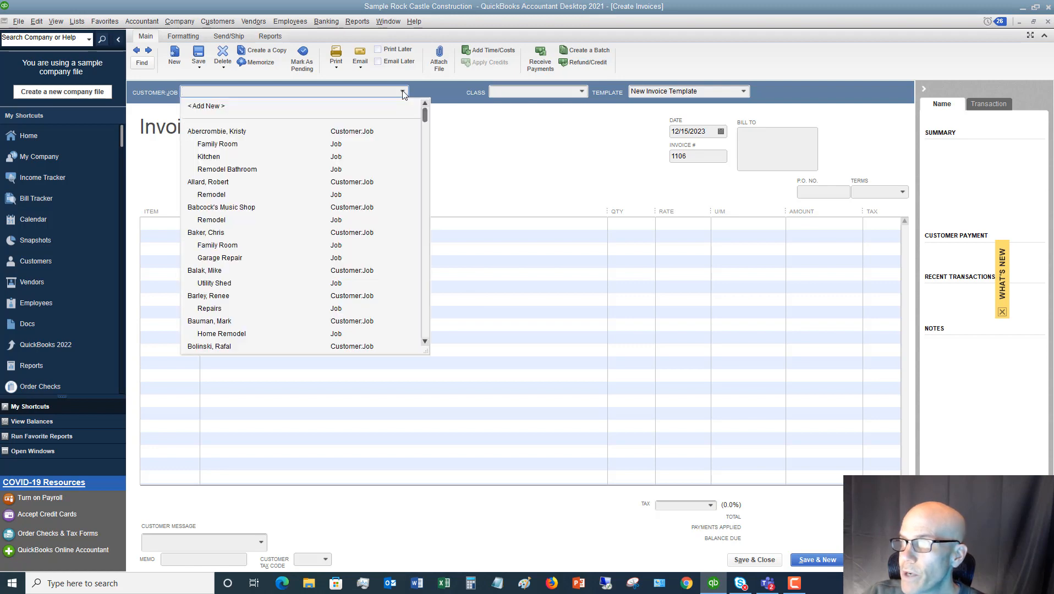
scroll(348, 222, down, 12)
scroll(347, 226, down, 6)
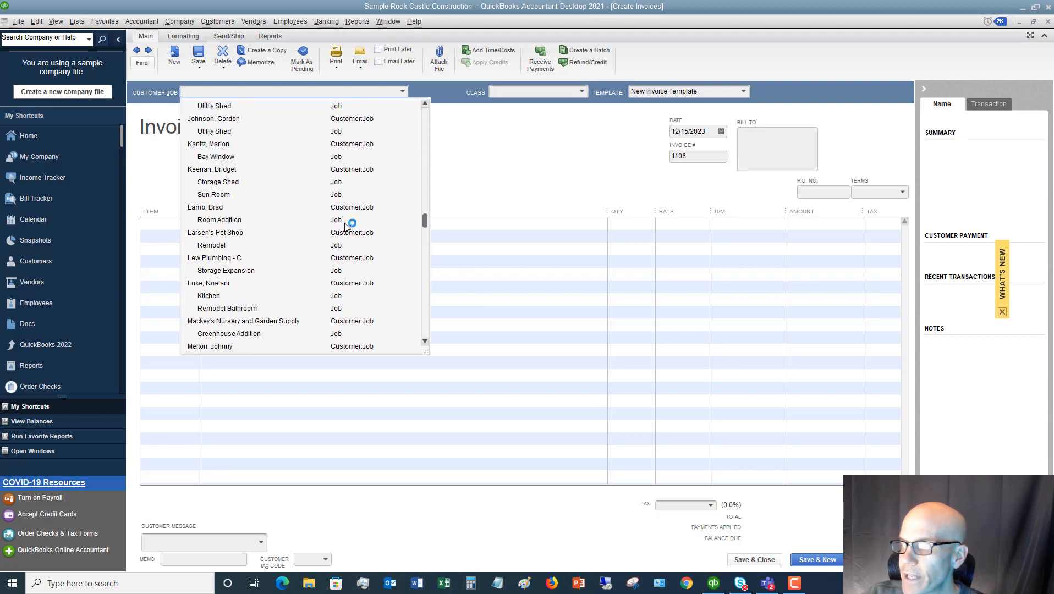
click(217, 300)
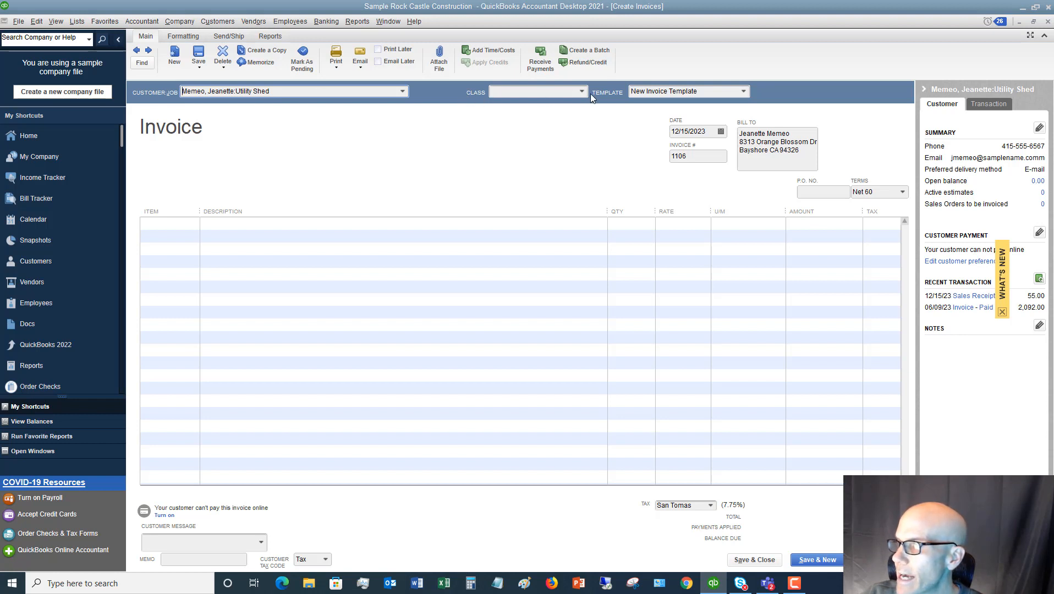
Add a Blueprints line with quantity 1 and rate 1,000 to the invoice, and save and close it without assigning a class
click(190, 221)
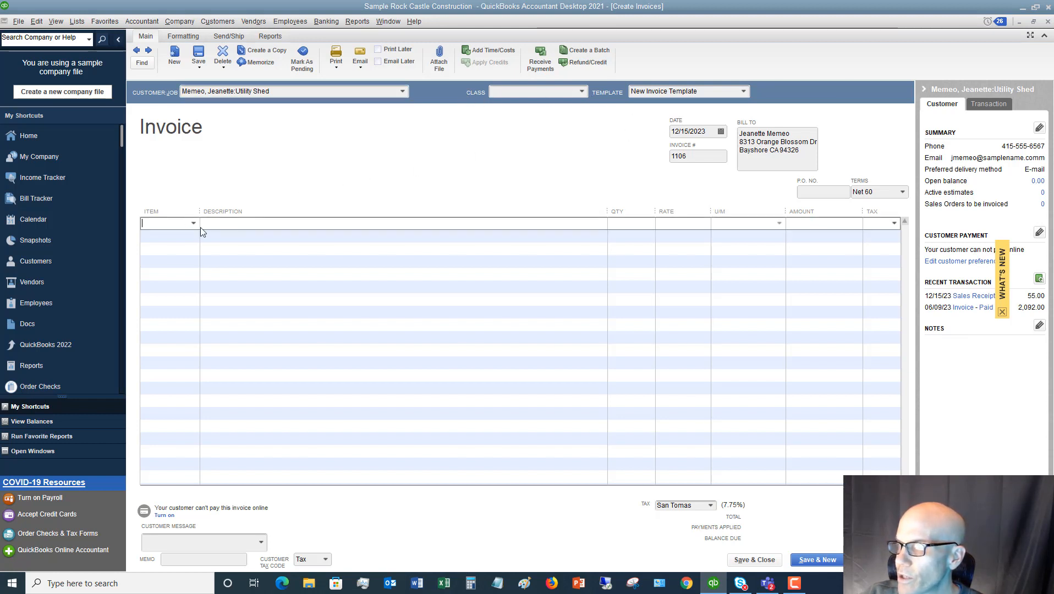
click(193, 223)
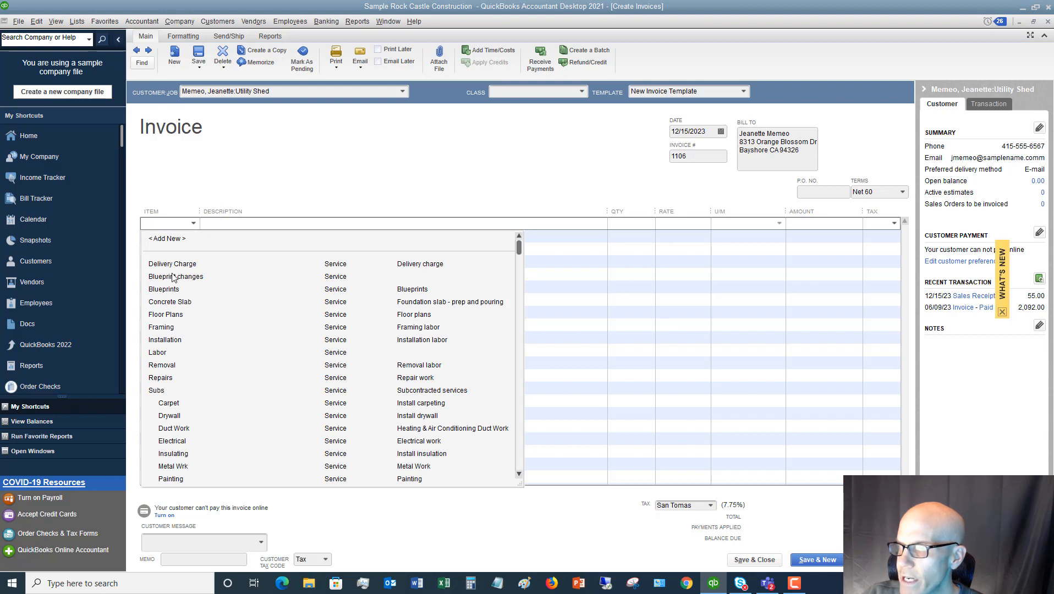
click(166, 289)
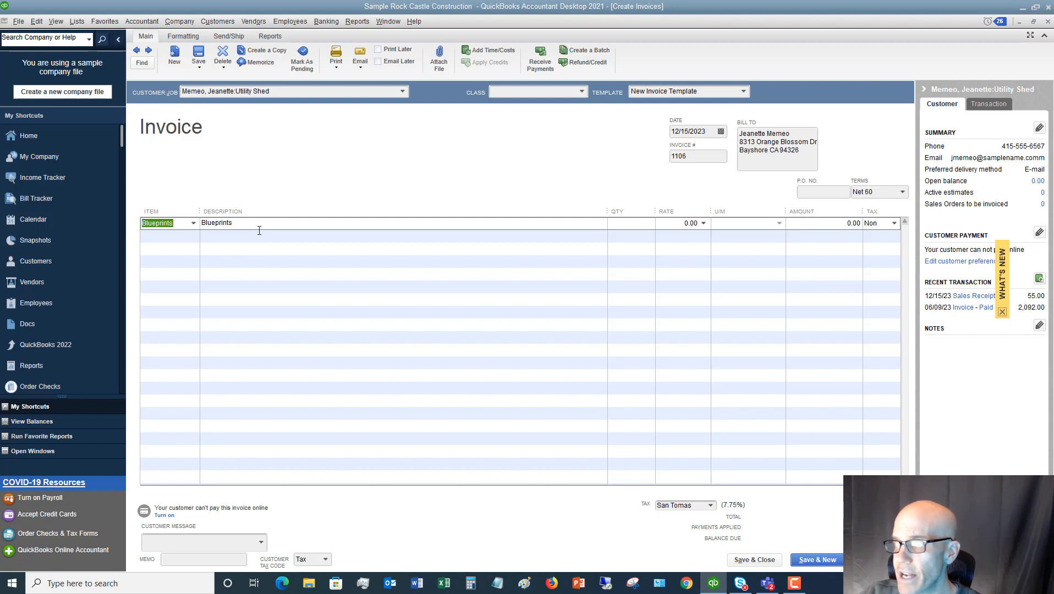
click(636, 222)
text(1)
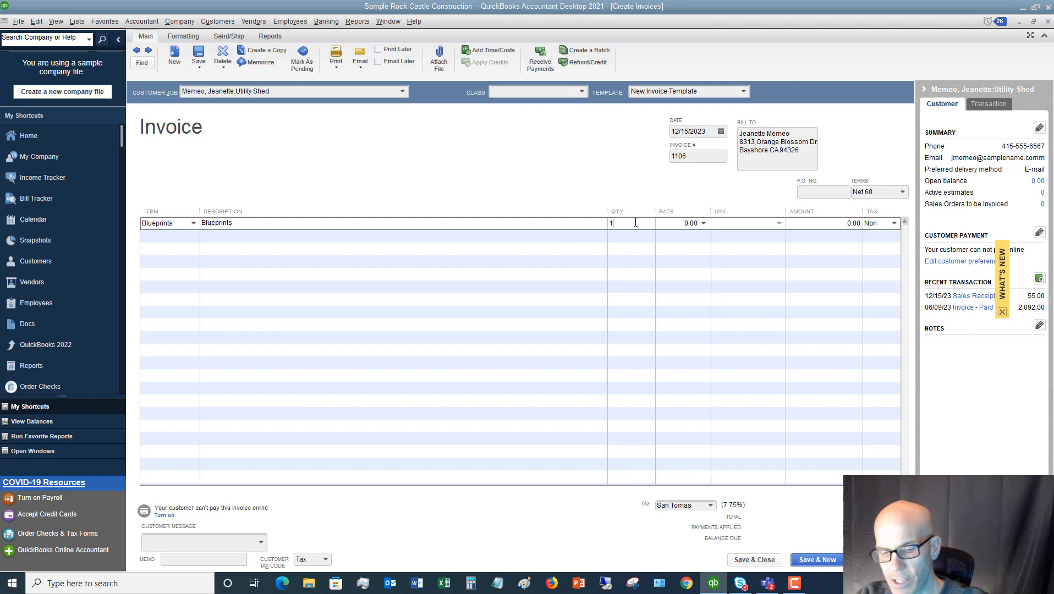
key(Tab)
text(1000)
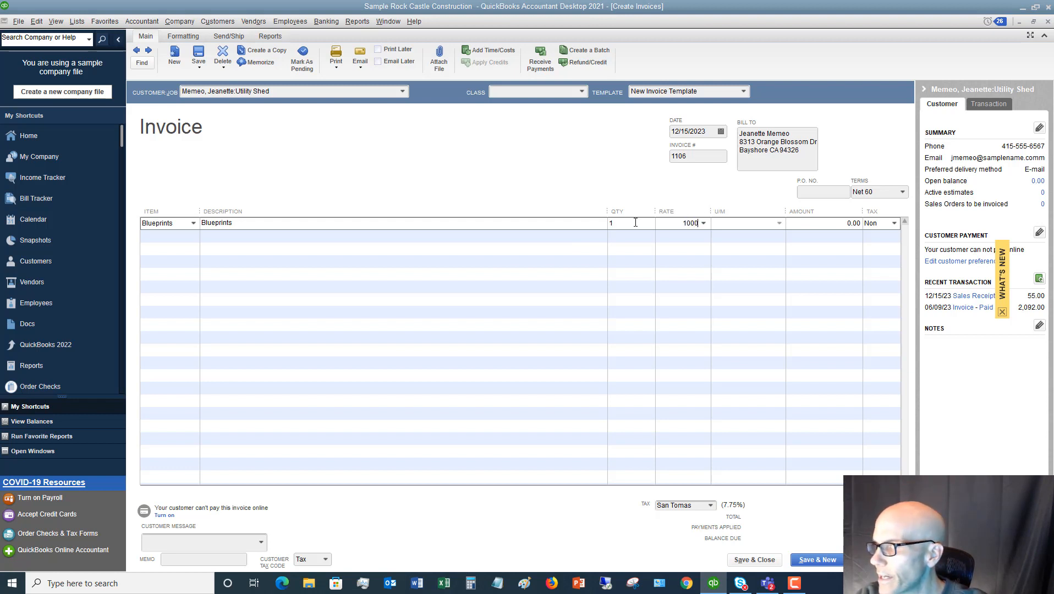
key(Tab)
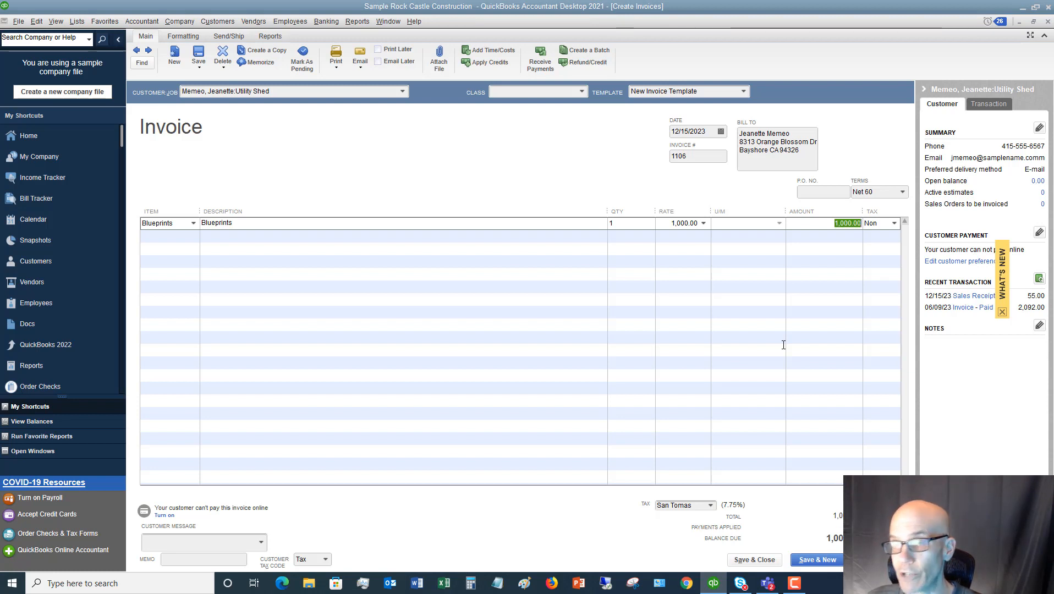
click(755, 561)
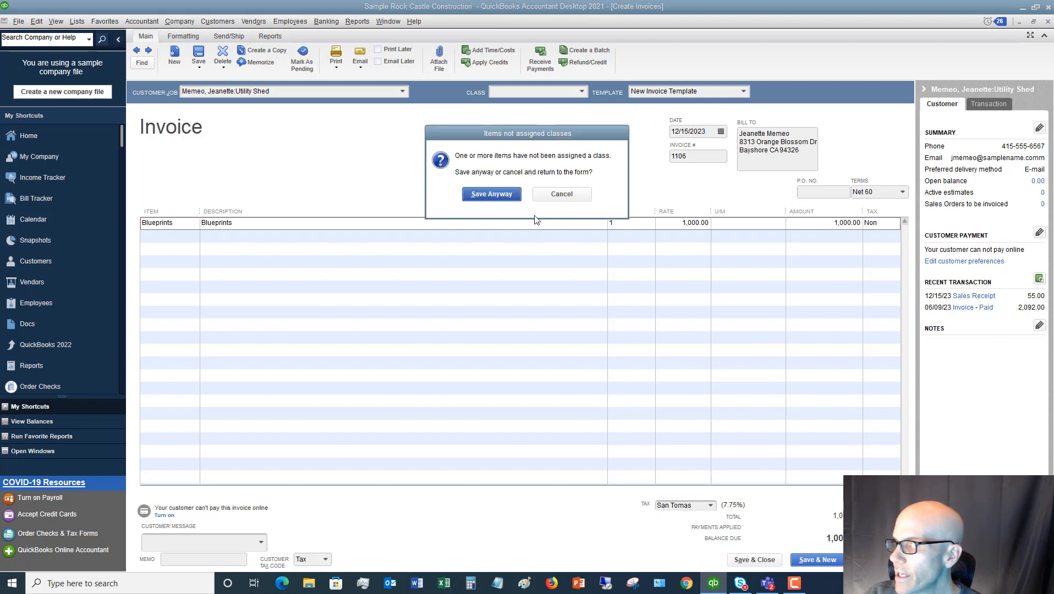
click(498, 196)
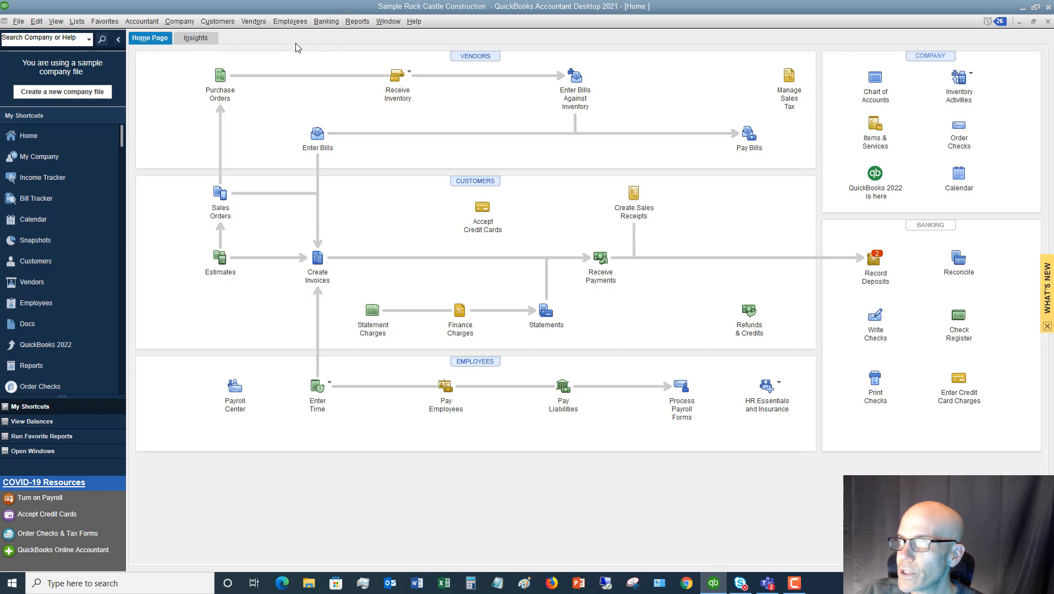
click(229, 21)
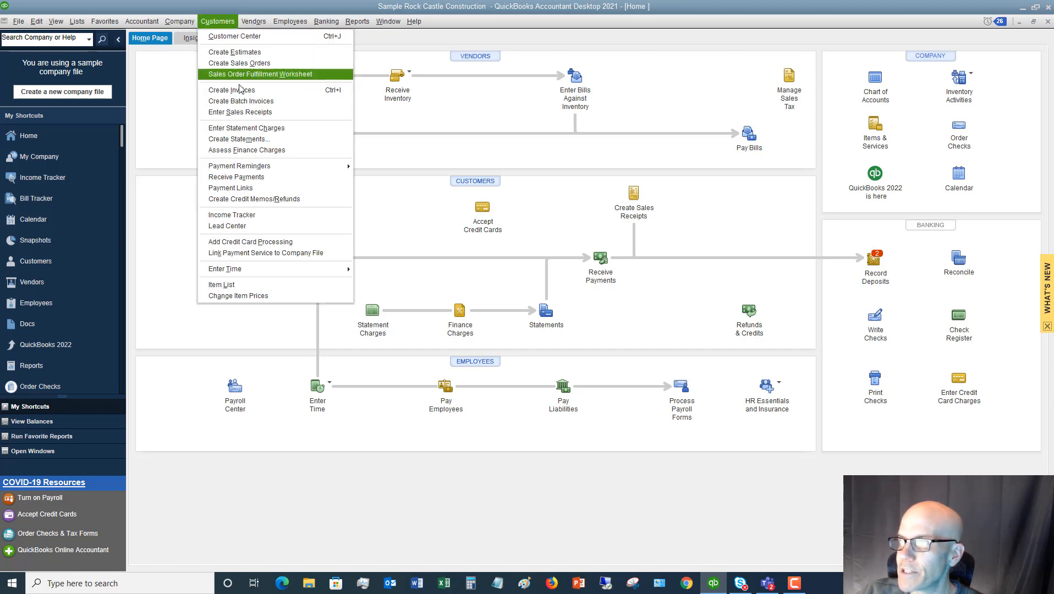
click(157, 112)
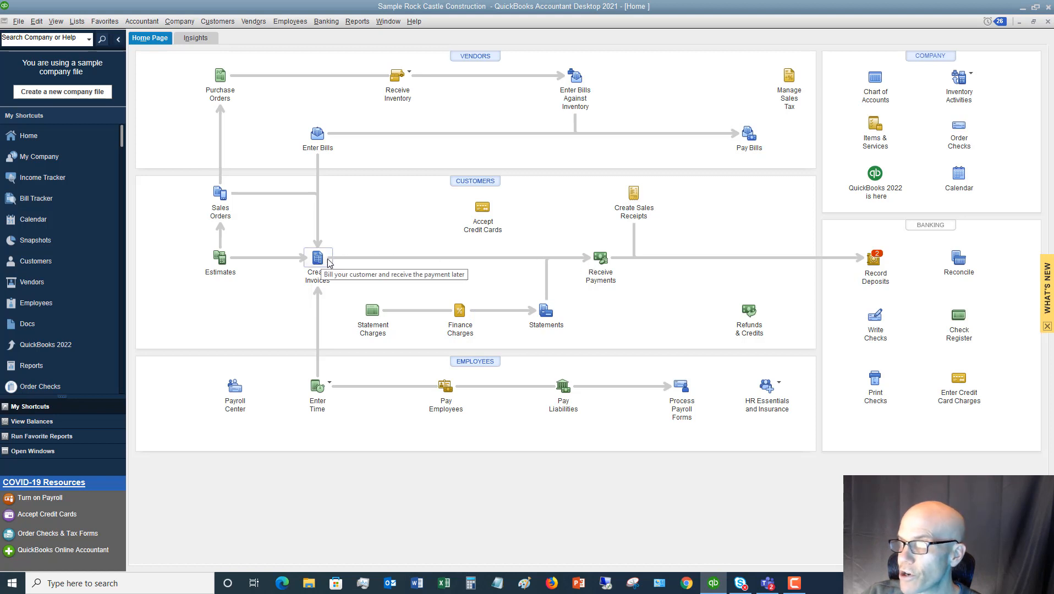
Start a customer payment received from the same customer's Utility Shed job
click(599, 259)
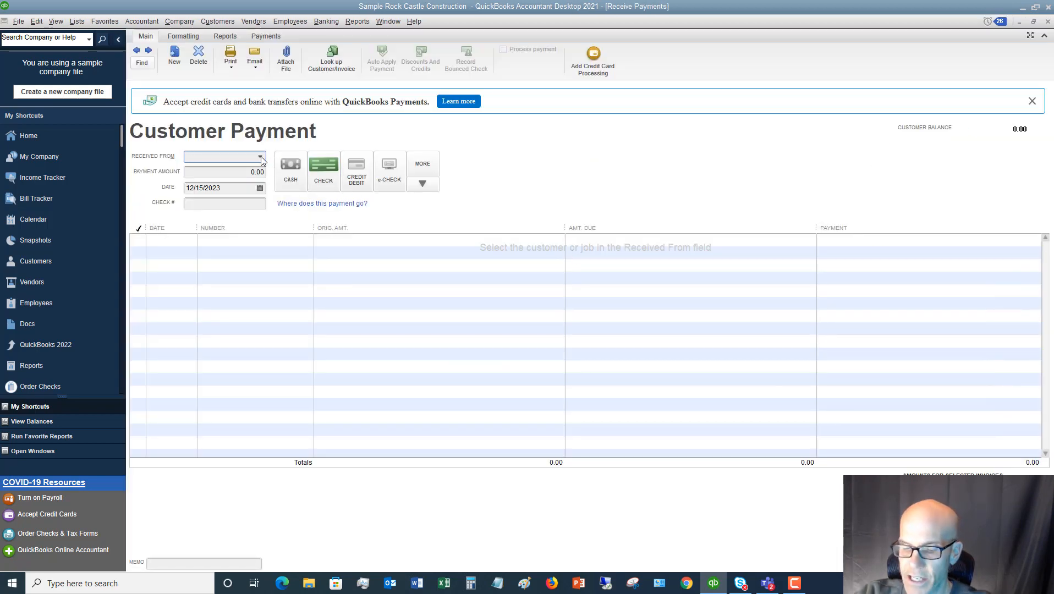
text(Memeo, Jeanette)
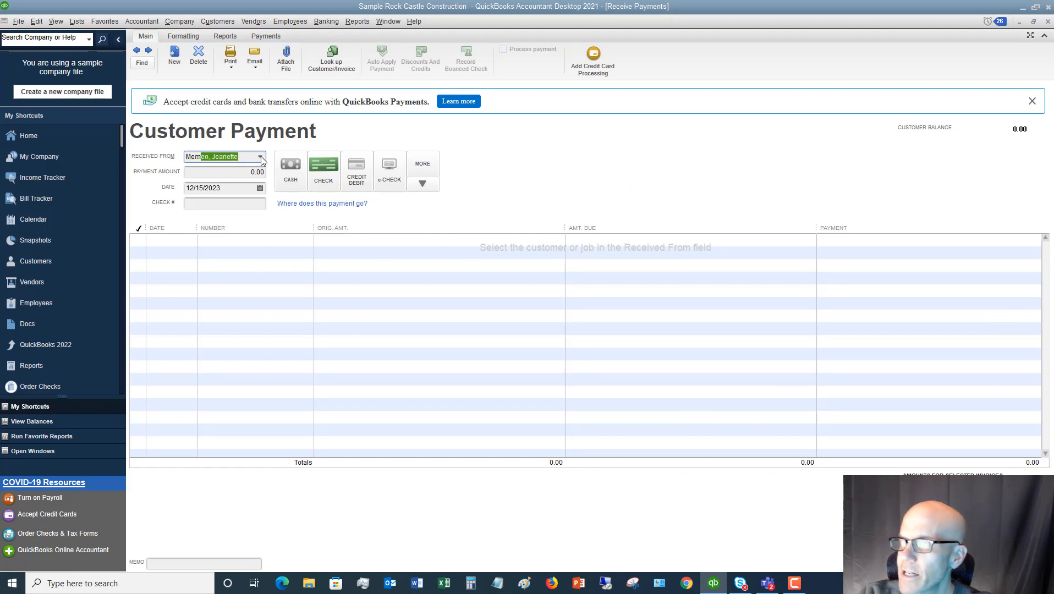
key(Tab)
click(261, 158)
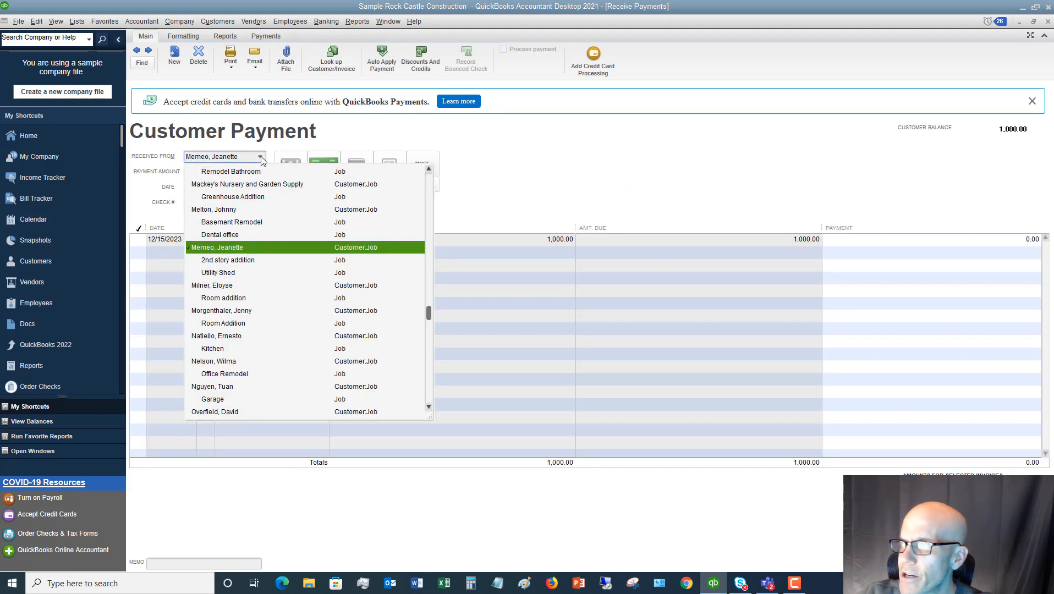
click(217, 272)
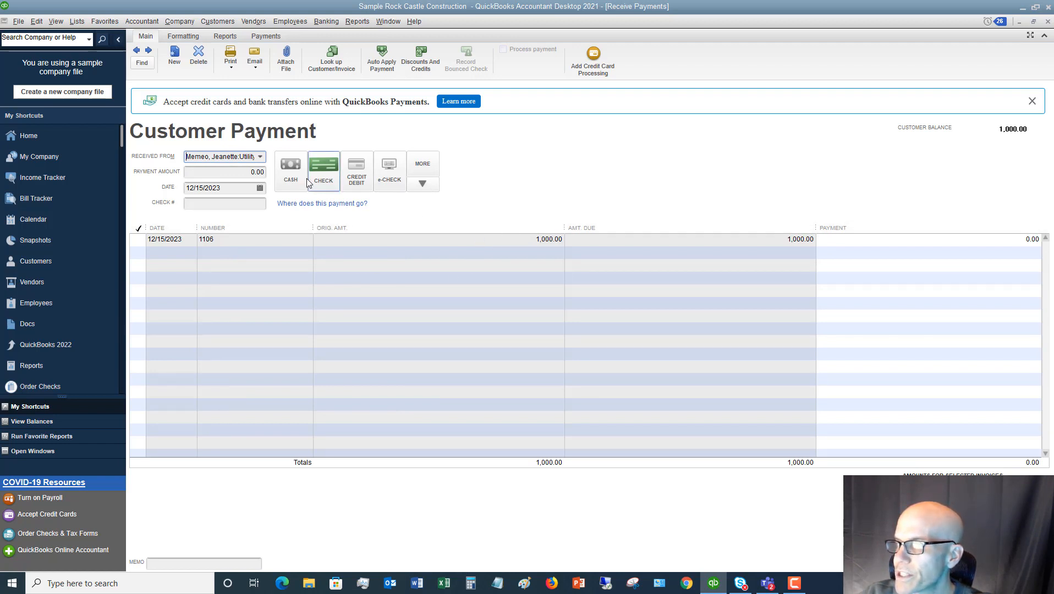
Enter a payment amount of 1,000 and check number 8547 for the open invoice
click(263, 172)
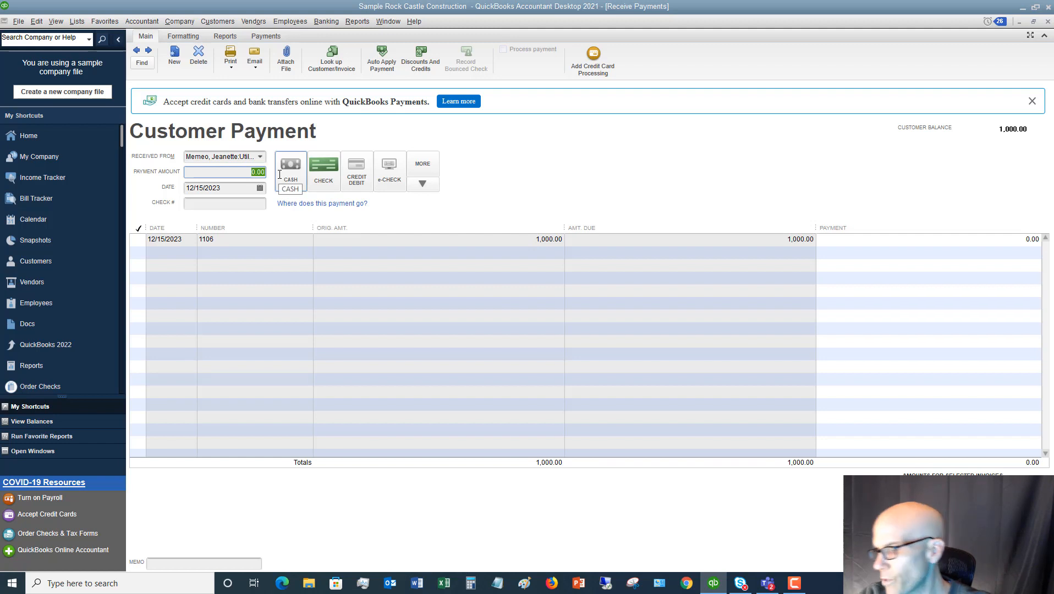
text(1000)
key(Tab)
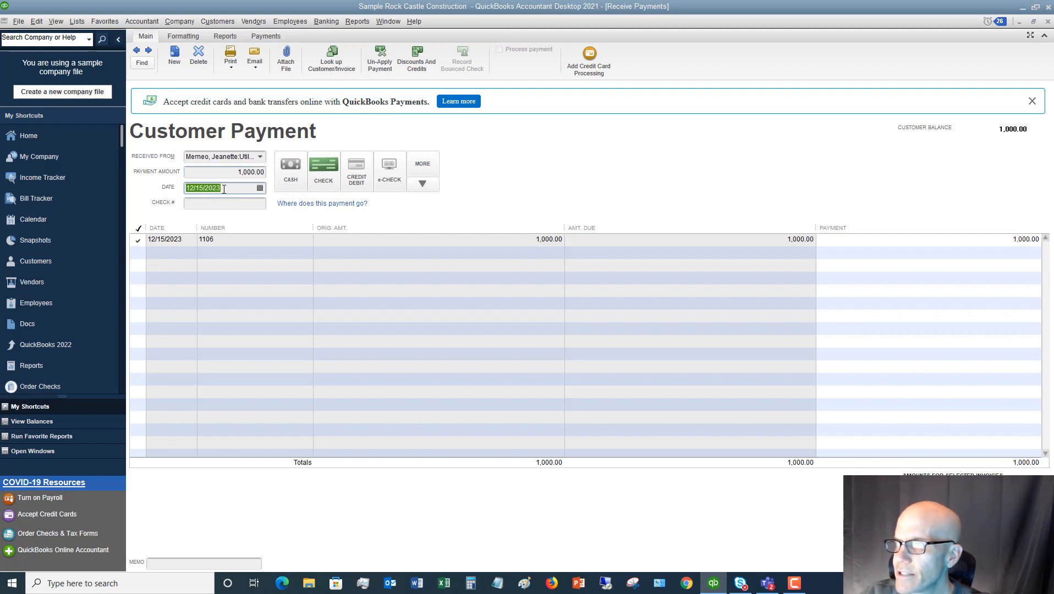
click(212, 203)
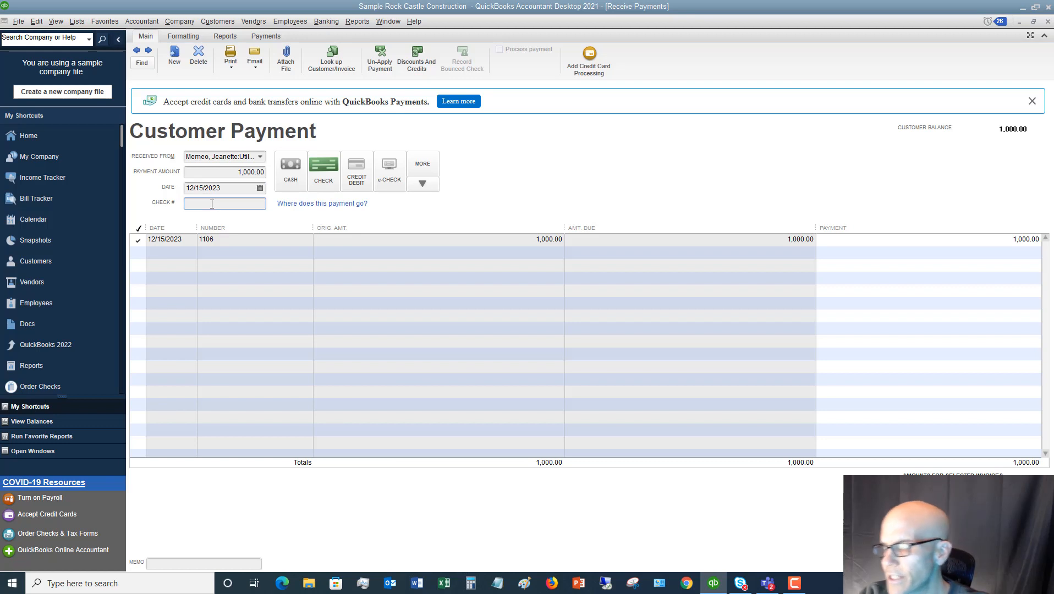
text(8547)
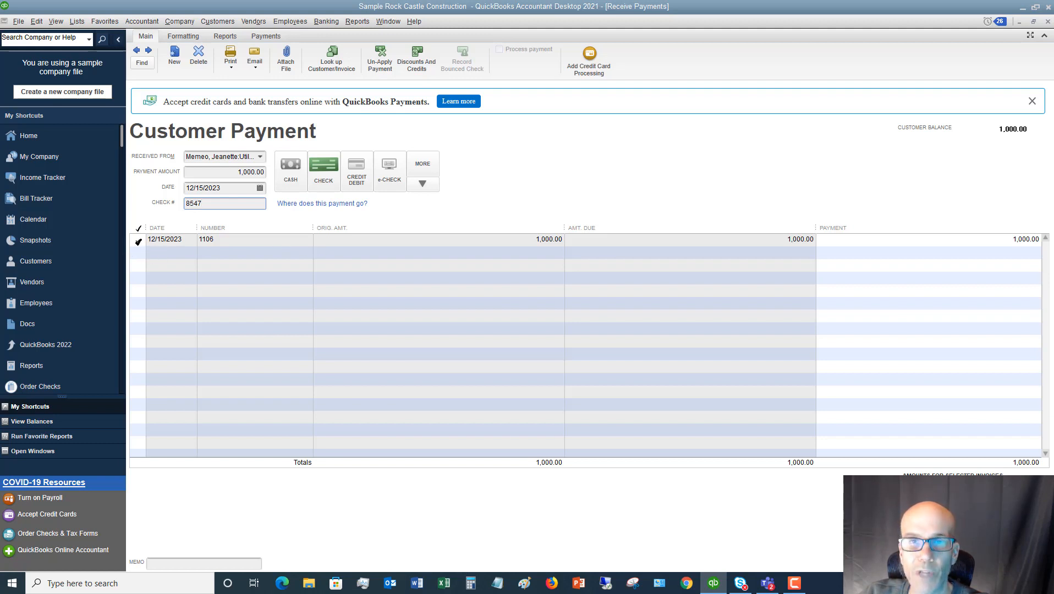
Unapply the payment from the invoice and try a partial payment of 500 against it
click(138, 241)
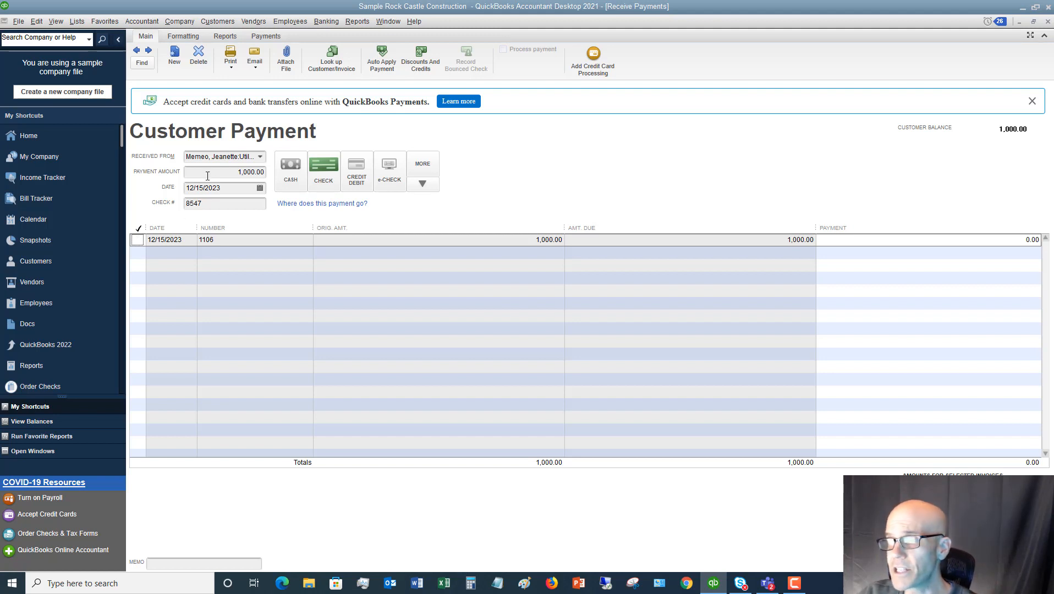
click(226, 172)
text(500)
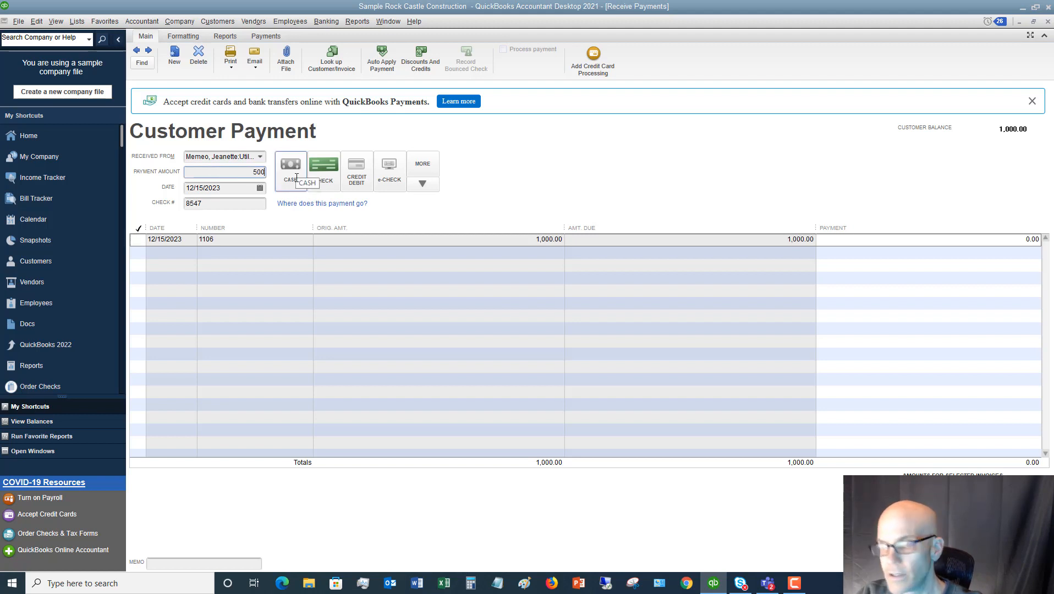
key(Tab)
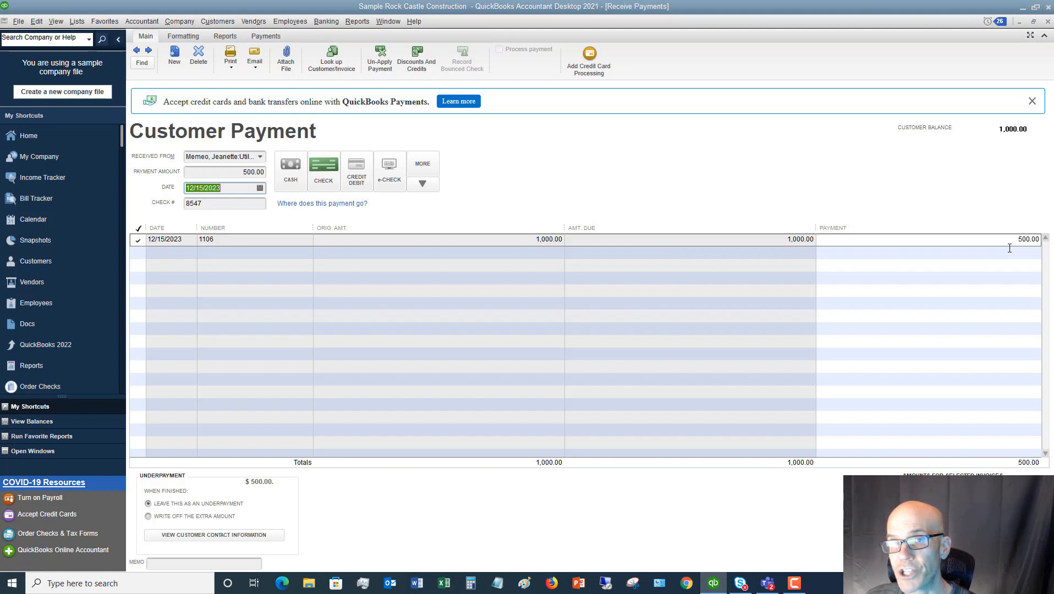
drag(1017, 240, 1045, 239)
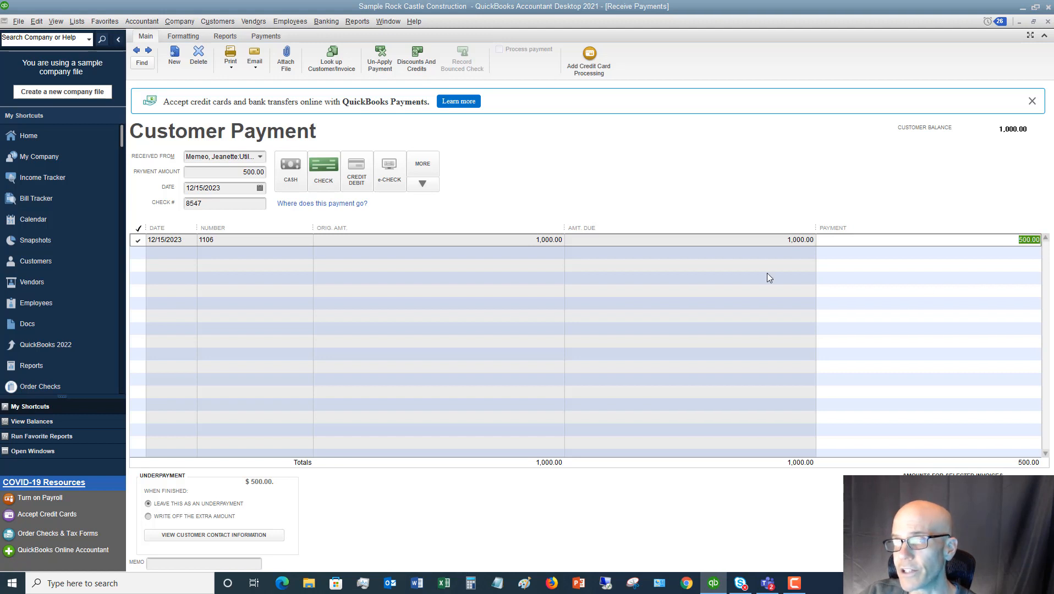
Set the payment amount to 1,000 so it covers the full invoice, and save and close the customer payment
click(238, 171)
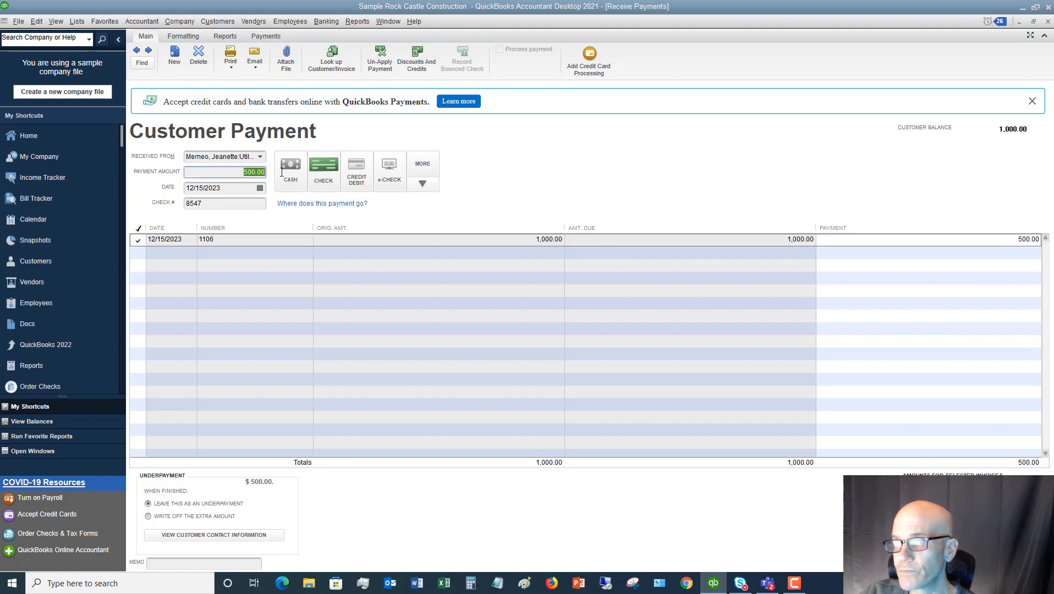
text(1,00)
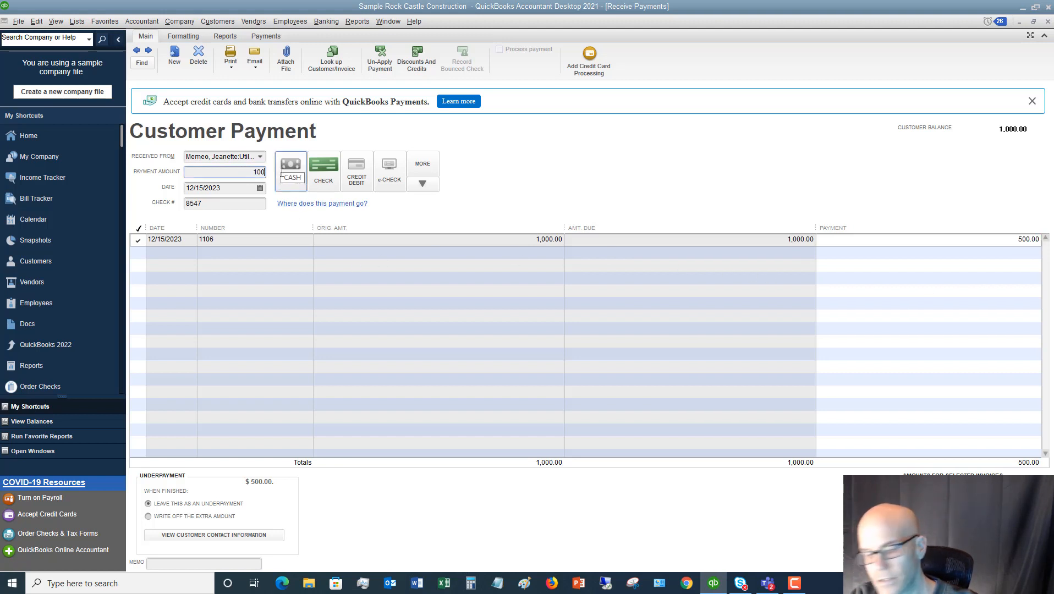
text(0)
key(Tab)
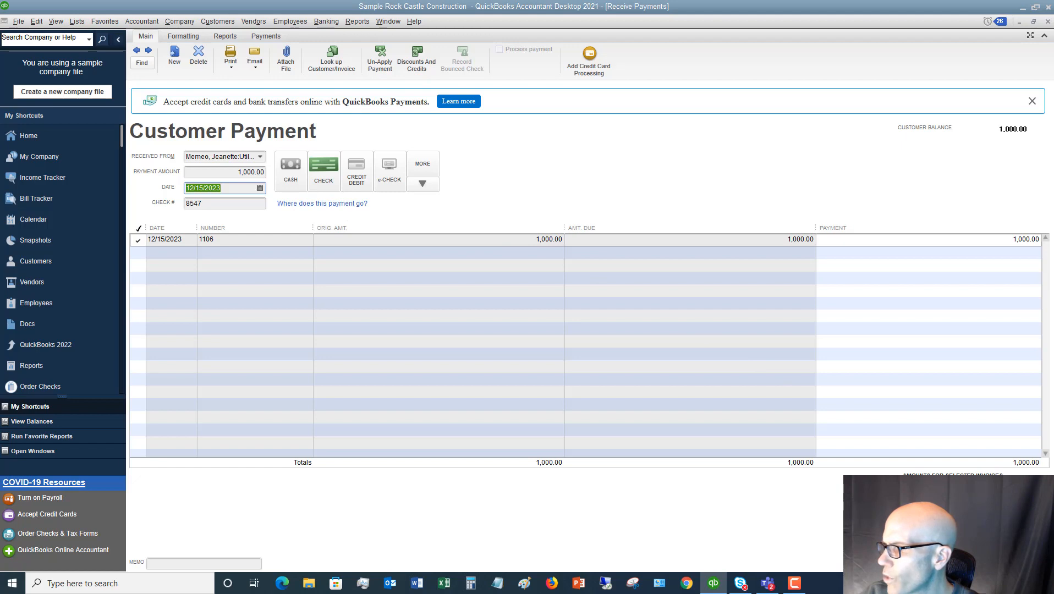
click(929, 562)
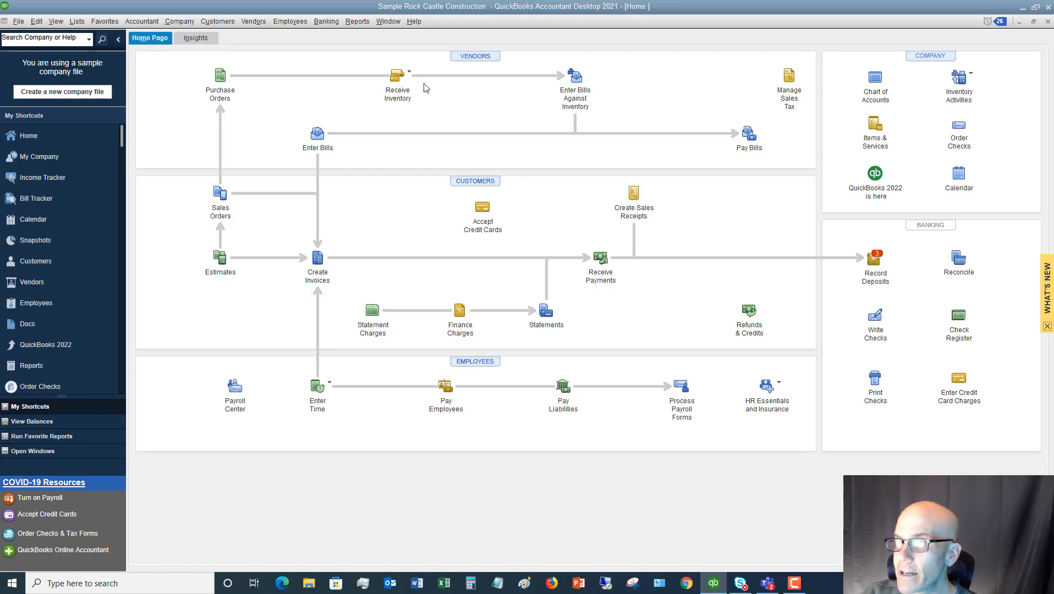
Record a bank deposit into Checking containing only the 1,000.00 payment with check number 8547, and save and close it
click(325, 21)
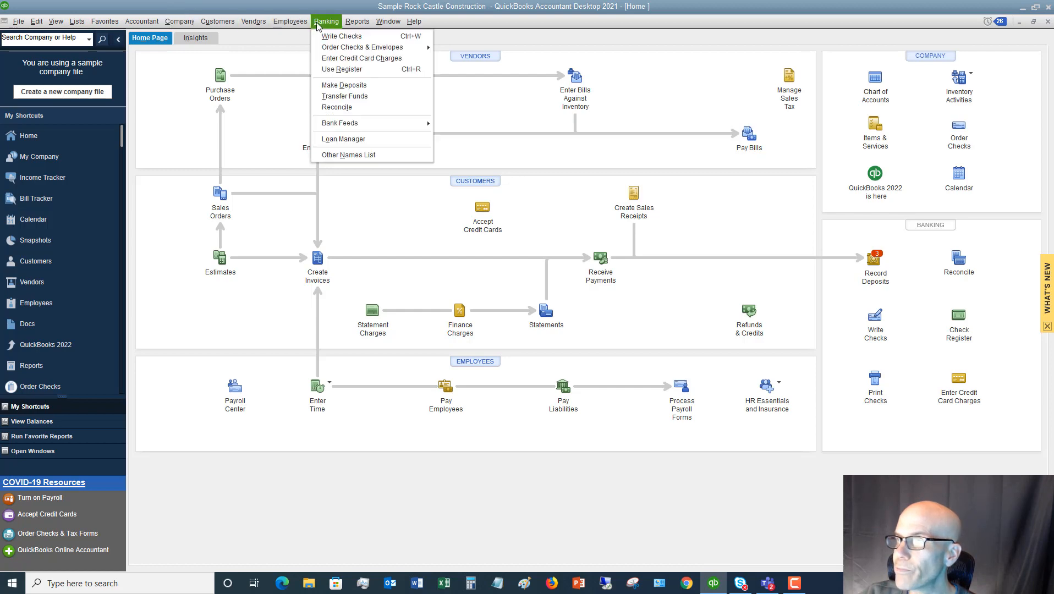
click(344, 84)
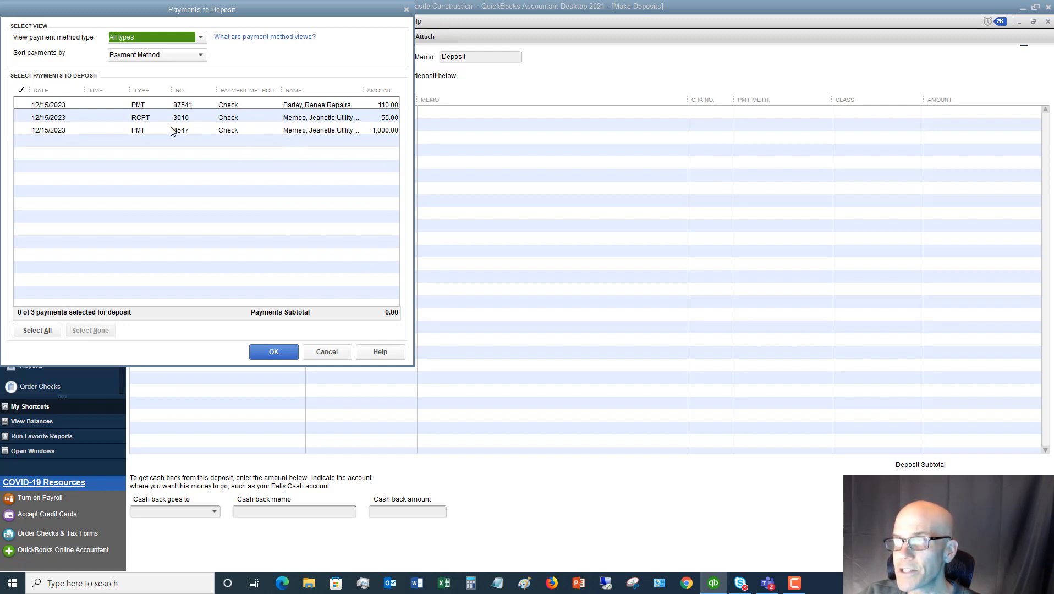
click(23, 132)
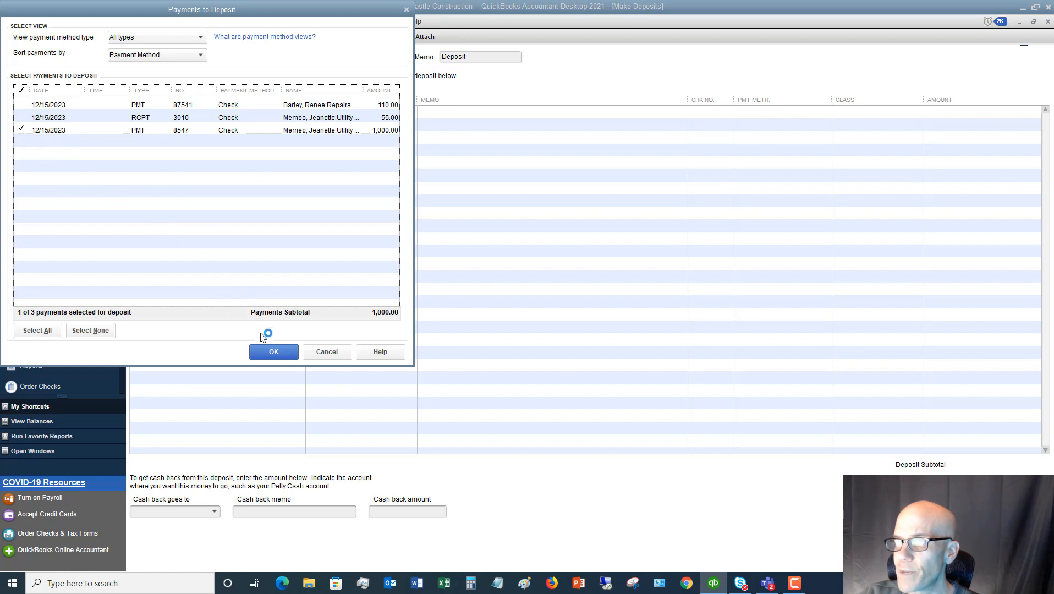
click(274, 351)
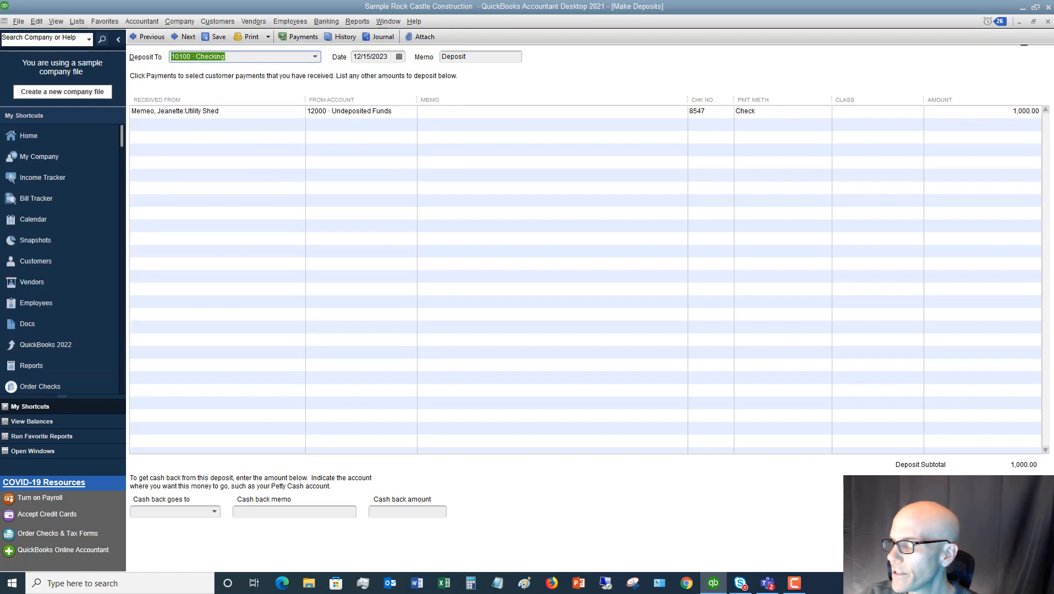
click(911, 559)
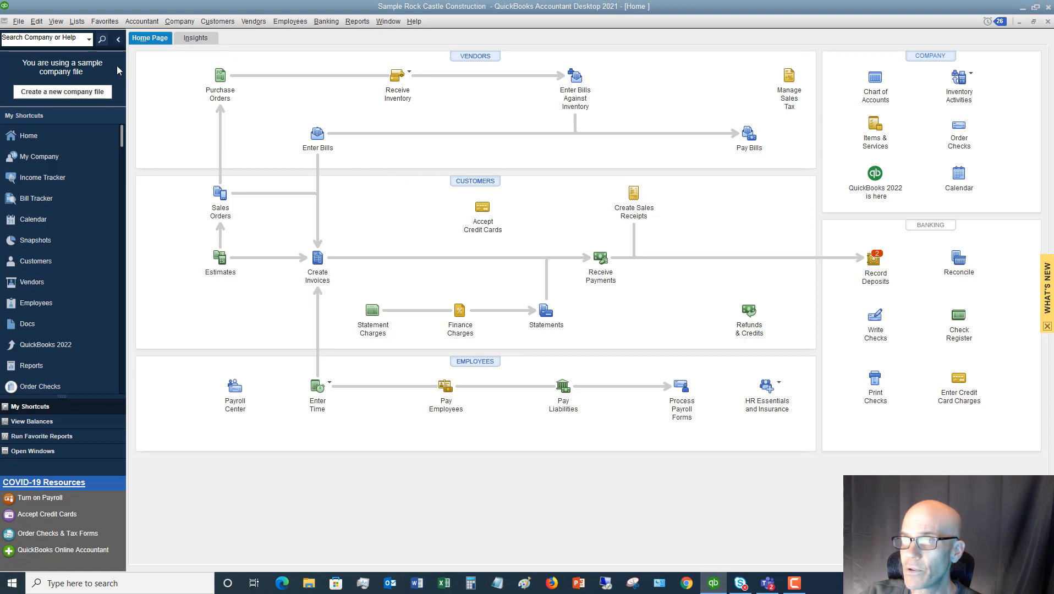
Turn off the company payments preference that uses Undeposited Funds as the default deposit-to account, and accept closing all open windows
click(38, 24)
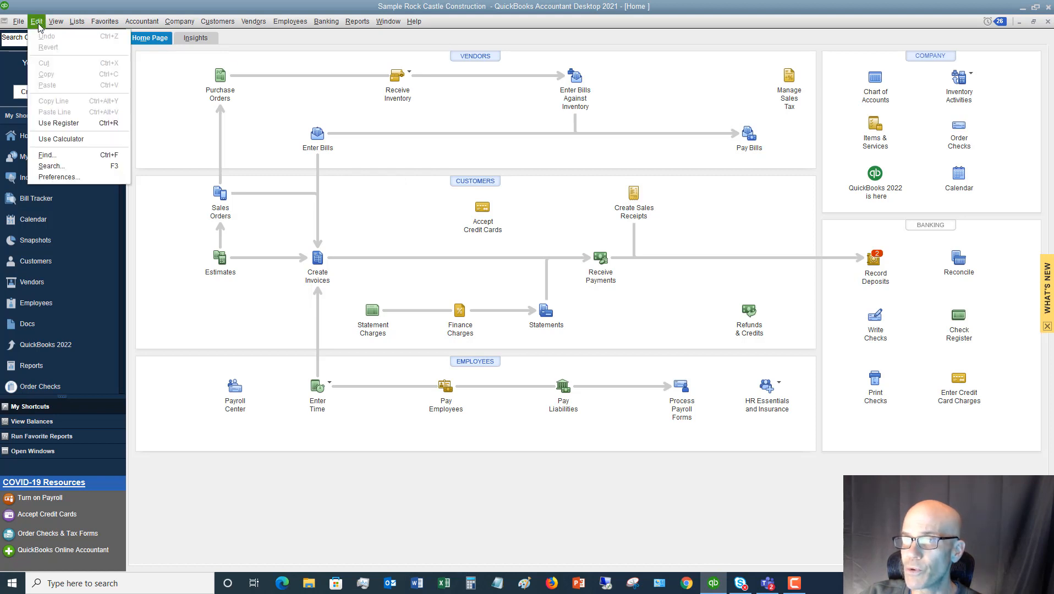
click(57, 177)
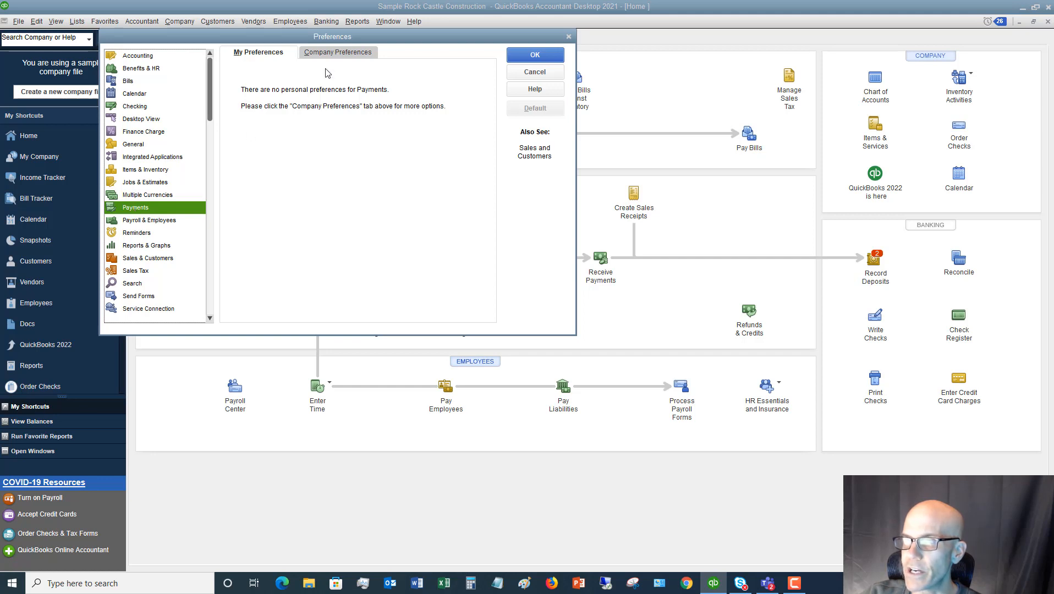
click(336, 53)
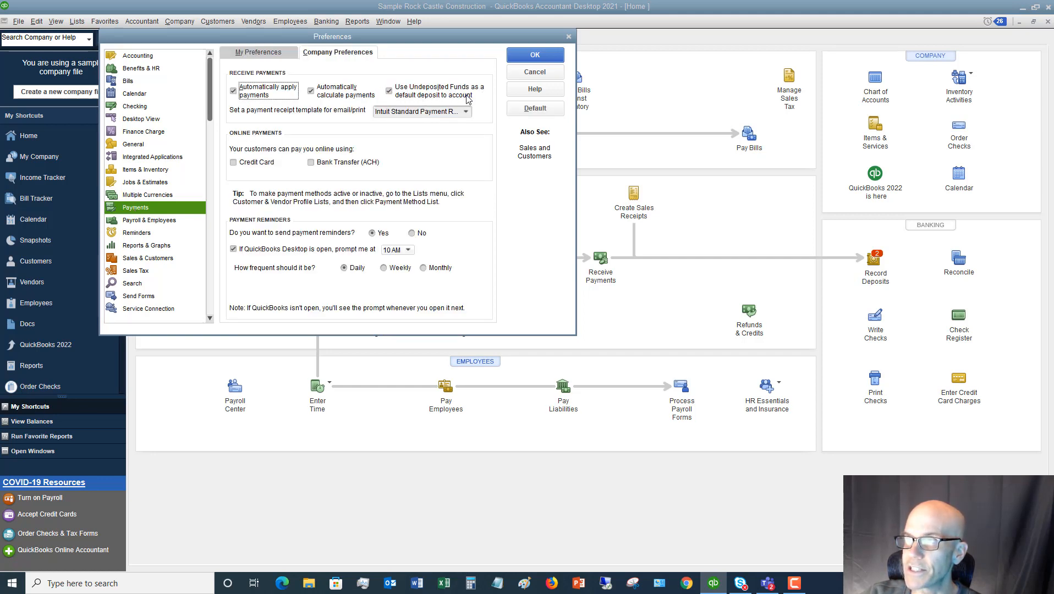
click(388, 90)
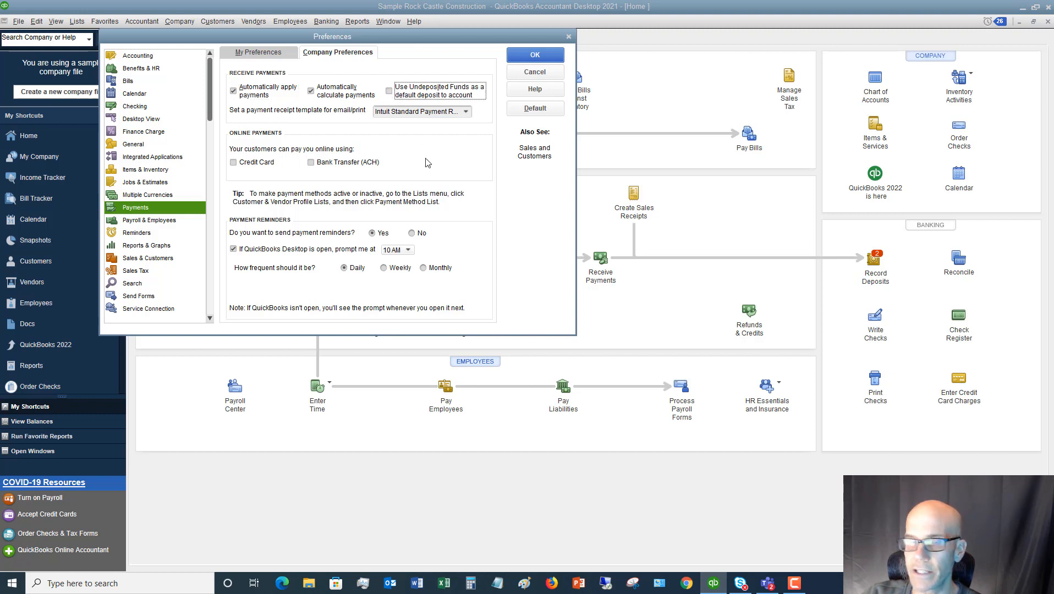
click(535, 55)
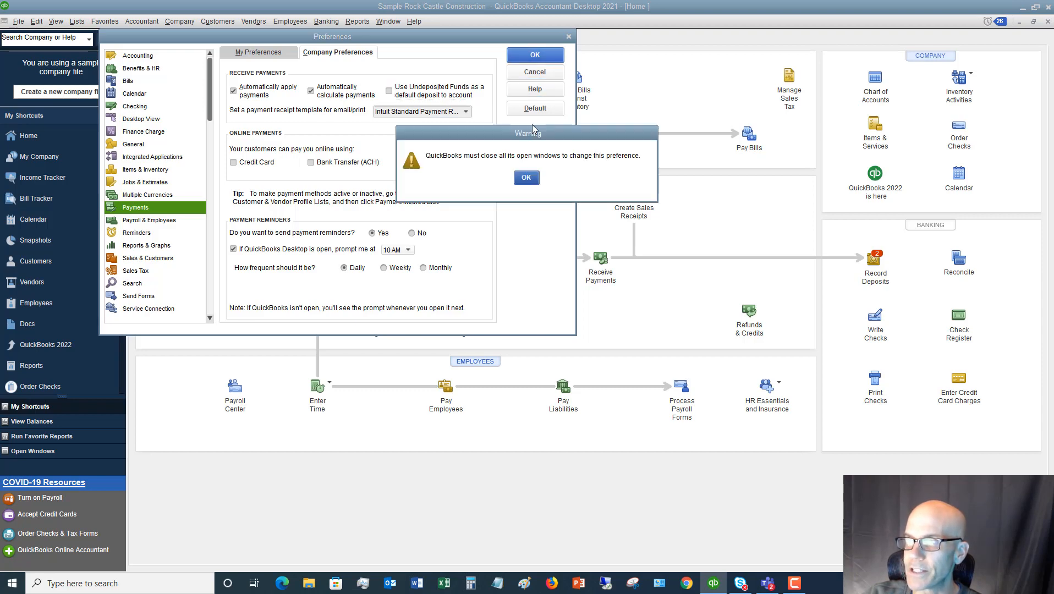
click(526, 177)
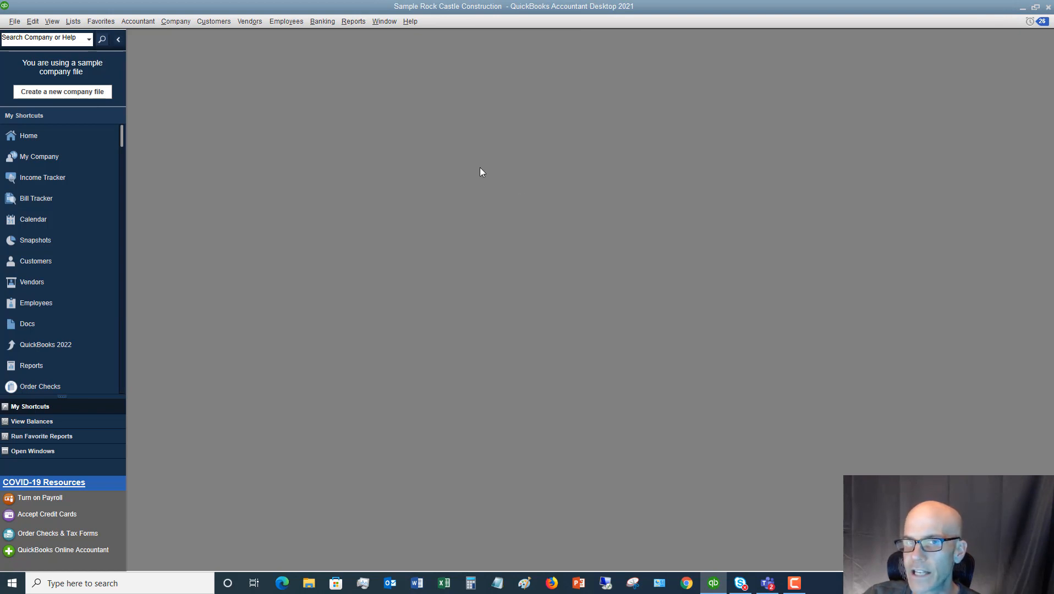
Start a maximized customer payment for the customer's Kitchen job with 2,320.00 due, and set the payment amount to 2,320
click(212, 22)
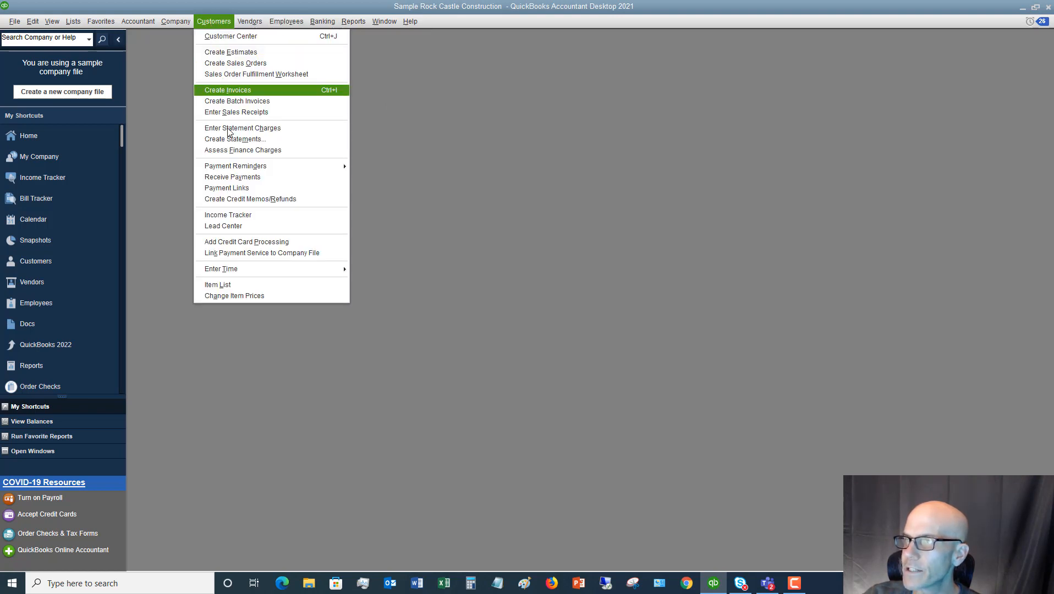
click(241, 176)
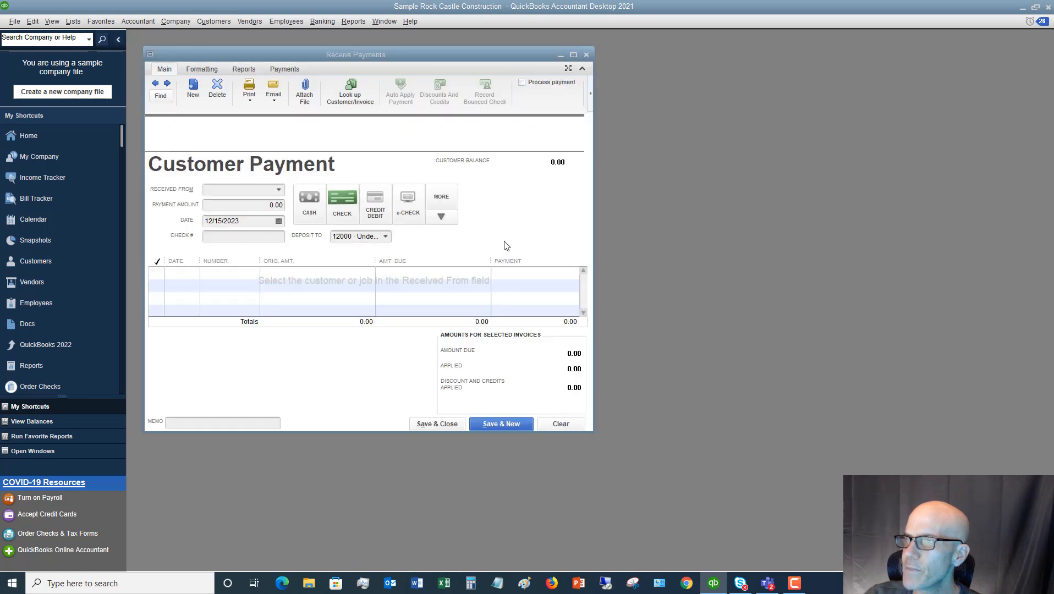
double_click(428, 53)
click(261, 158)
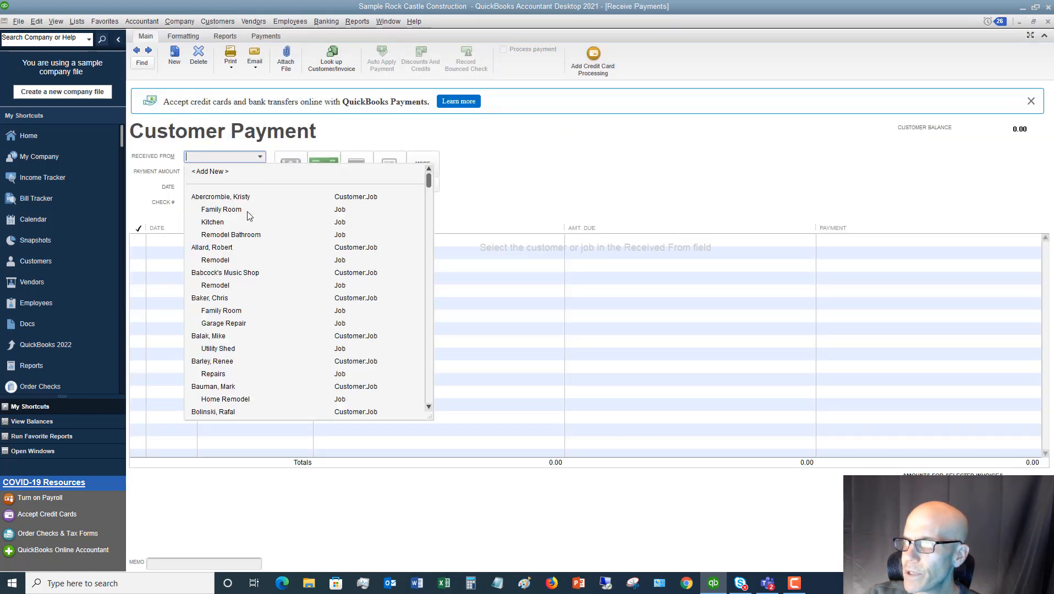
scroll(247, 217, down, 10)
click(239, 248)
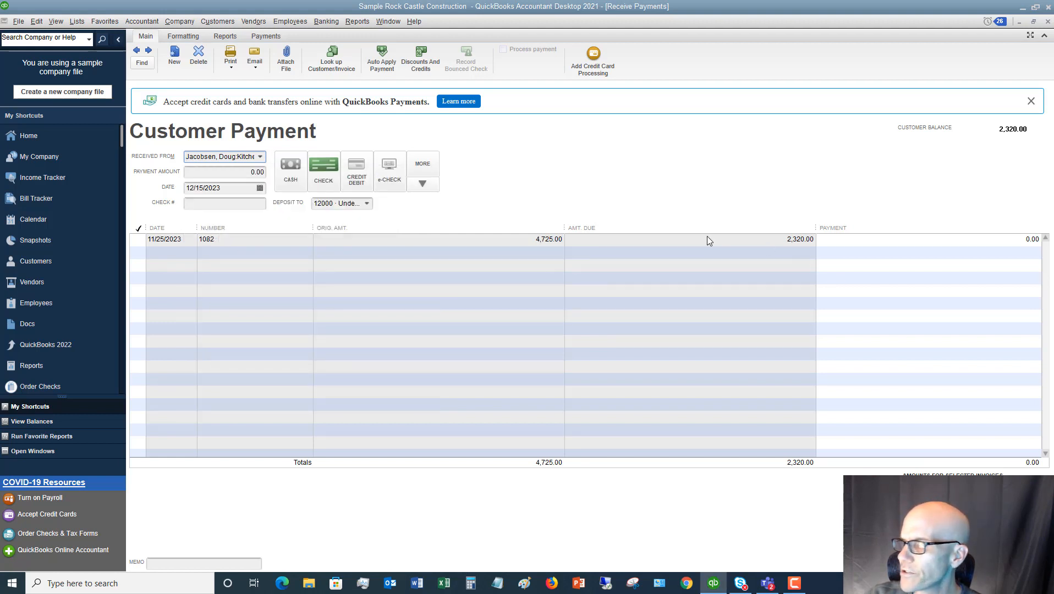
click(242, 173)
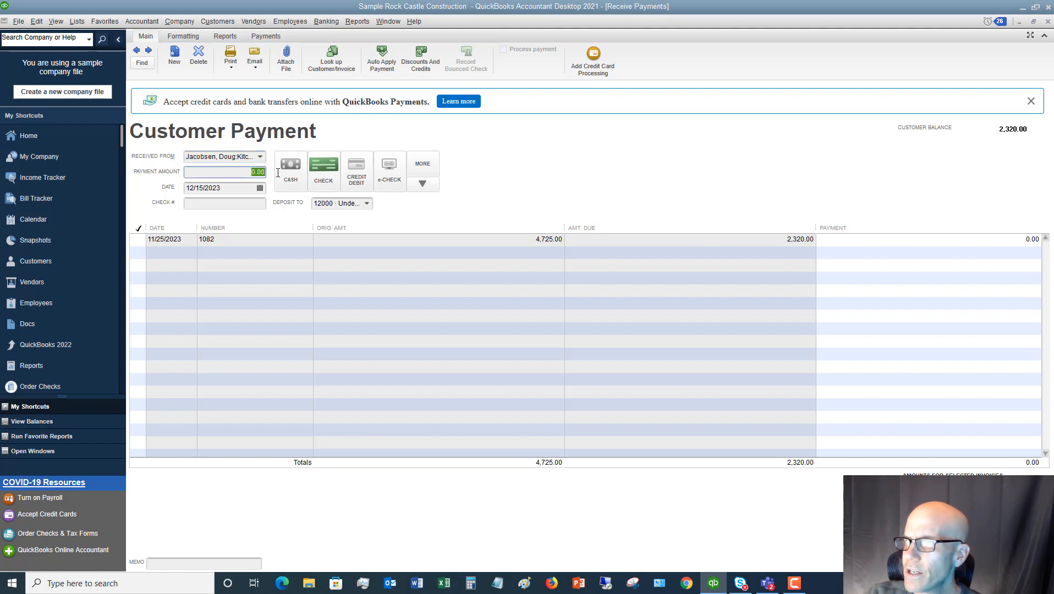
text(2,320)
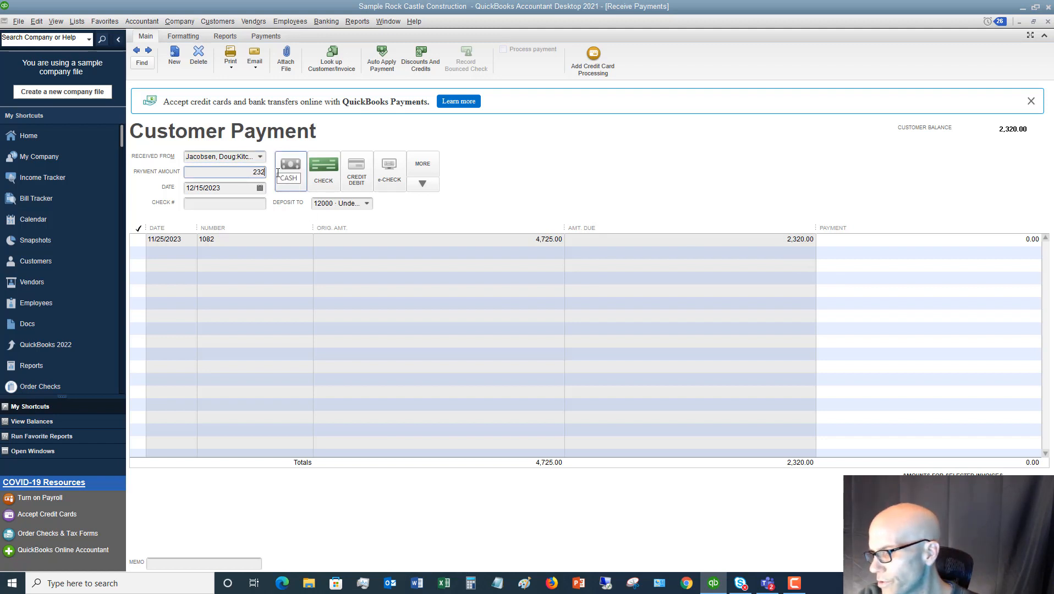
key(Tab)
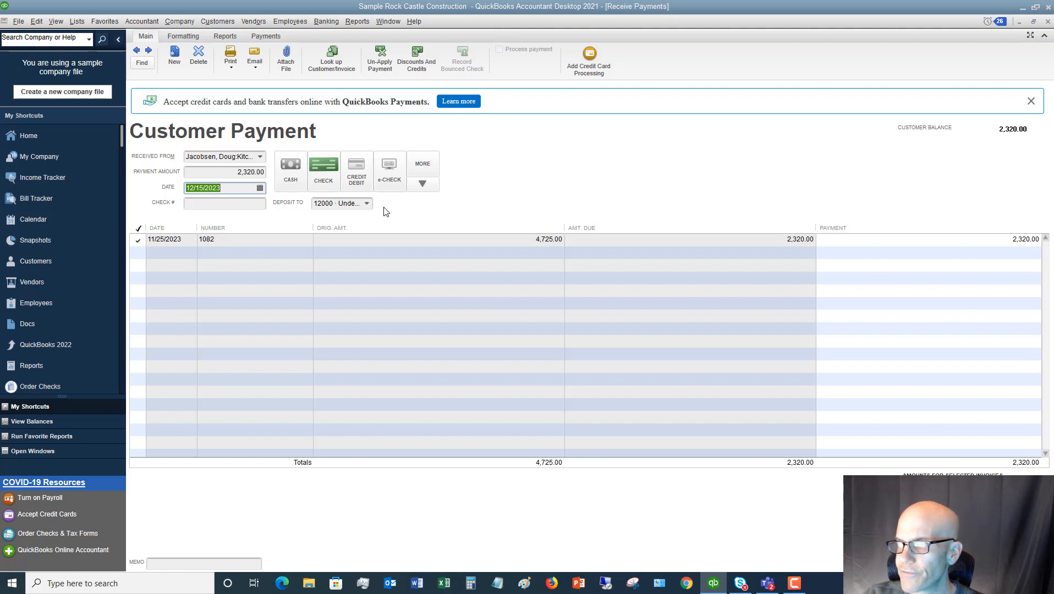
Set the payment to deposit directly into 10100 · Checking, save and close it, and return to the home page
click(367, 204)
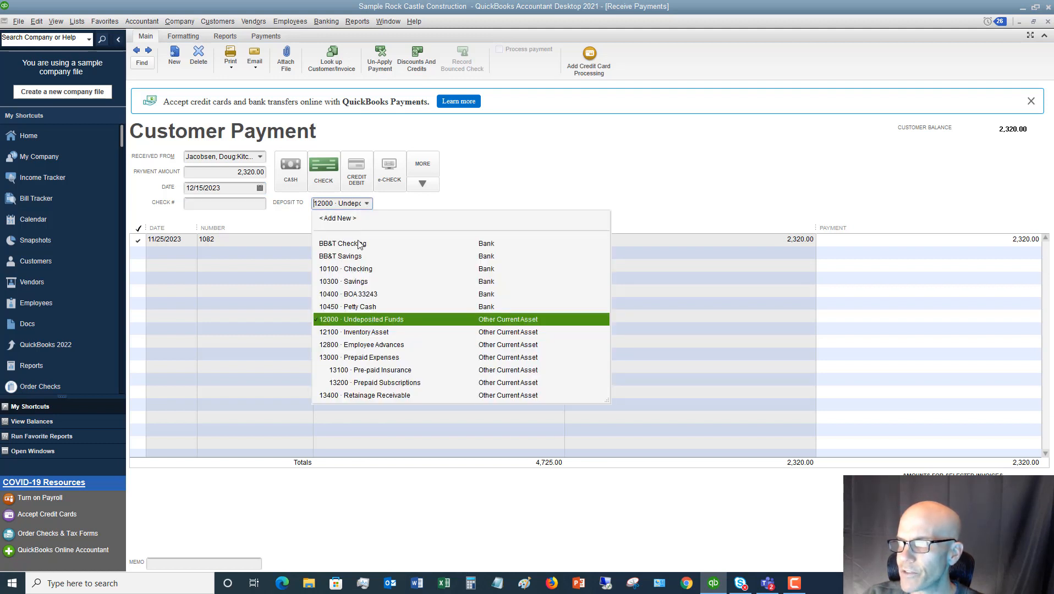
click(354, 269)
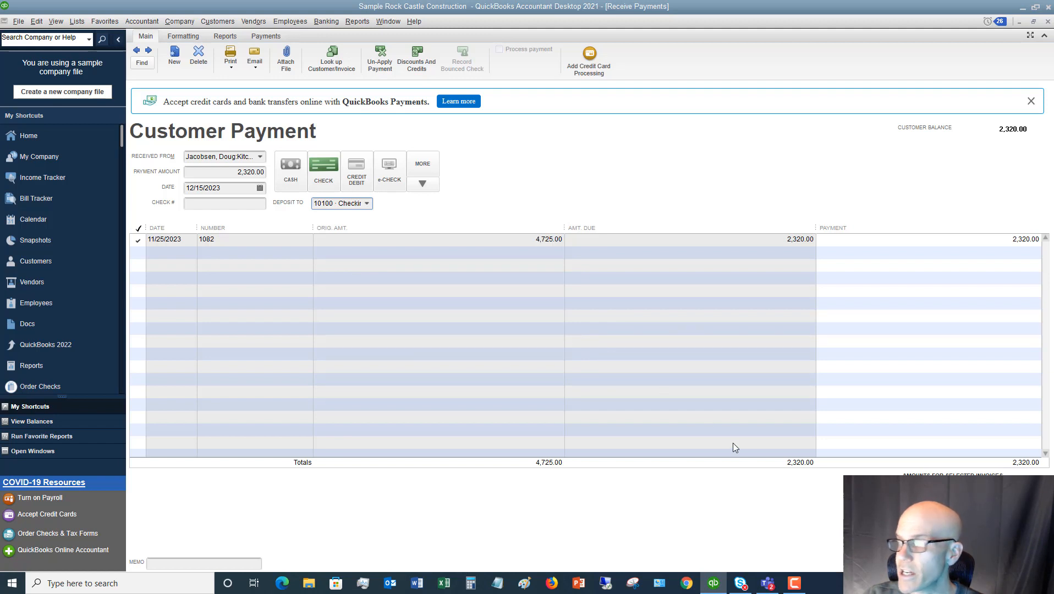
click(925, 562)
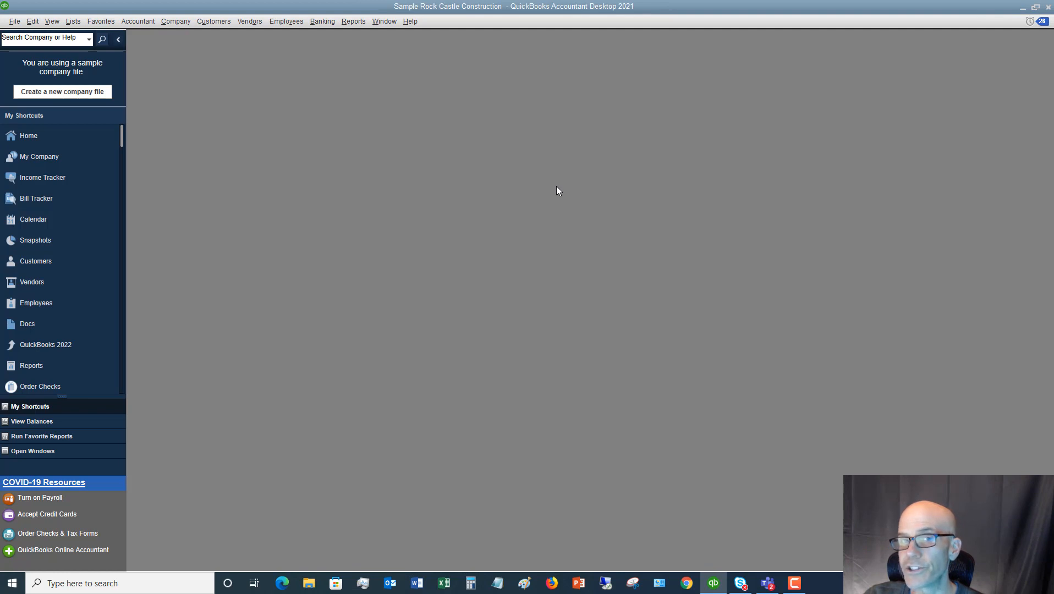
click(93, 135)
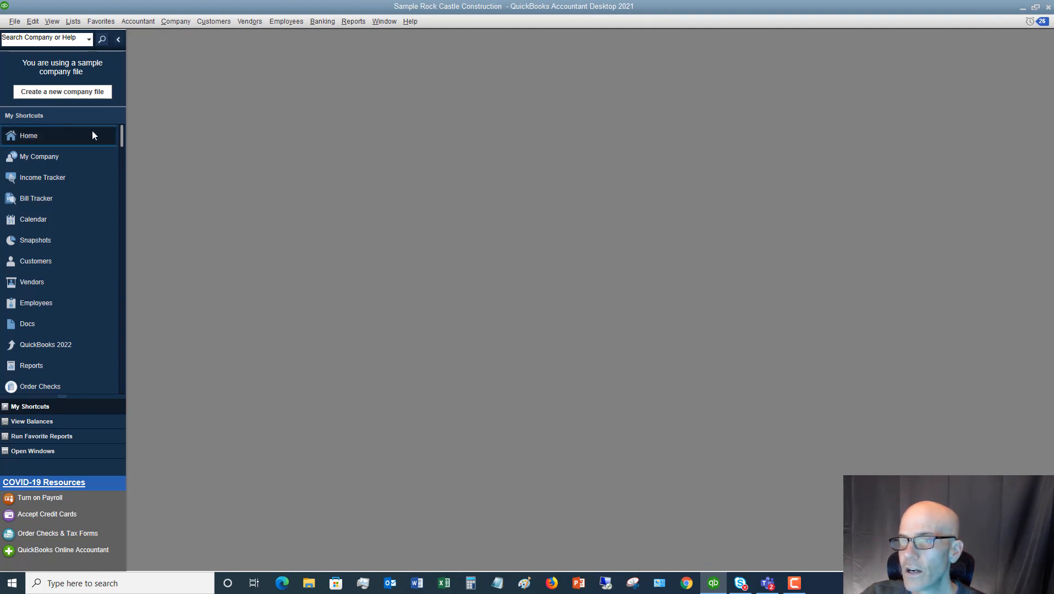